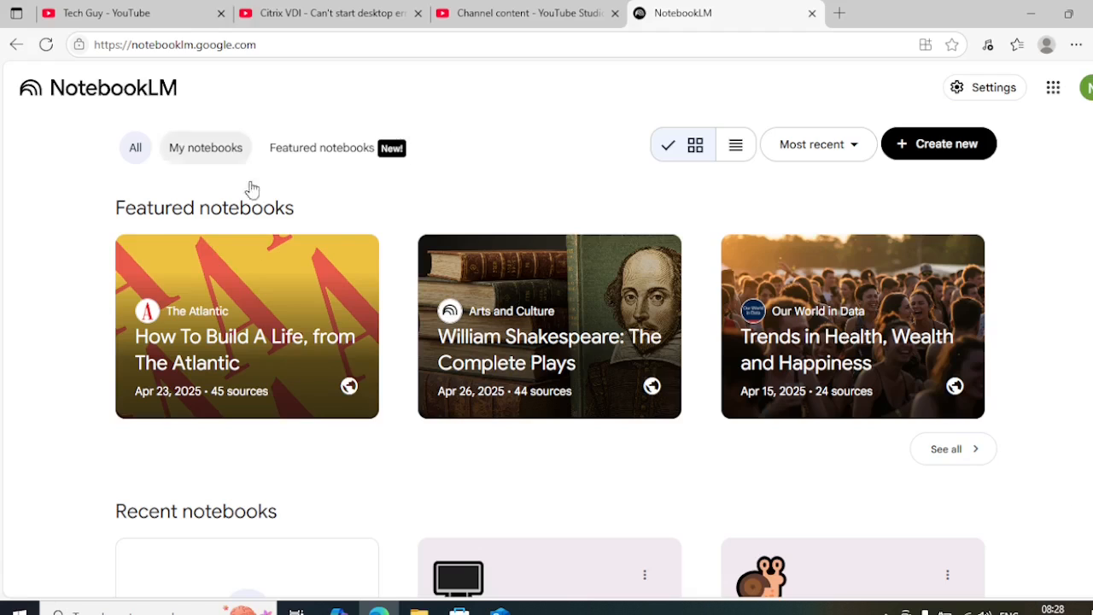
Copy the web address of the YouTube video "Citrix VDI - Can't start desktop error"
{"action": "left_click", "coordinate": [293, 13]}
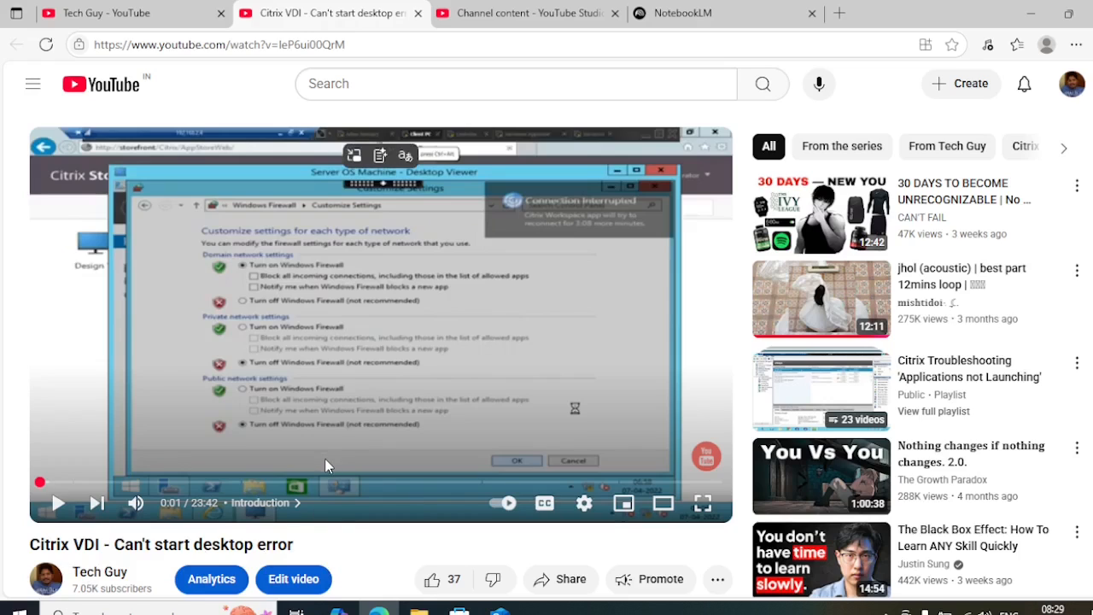
{"action": "left_click", "coordinate": [350, 46]}
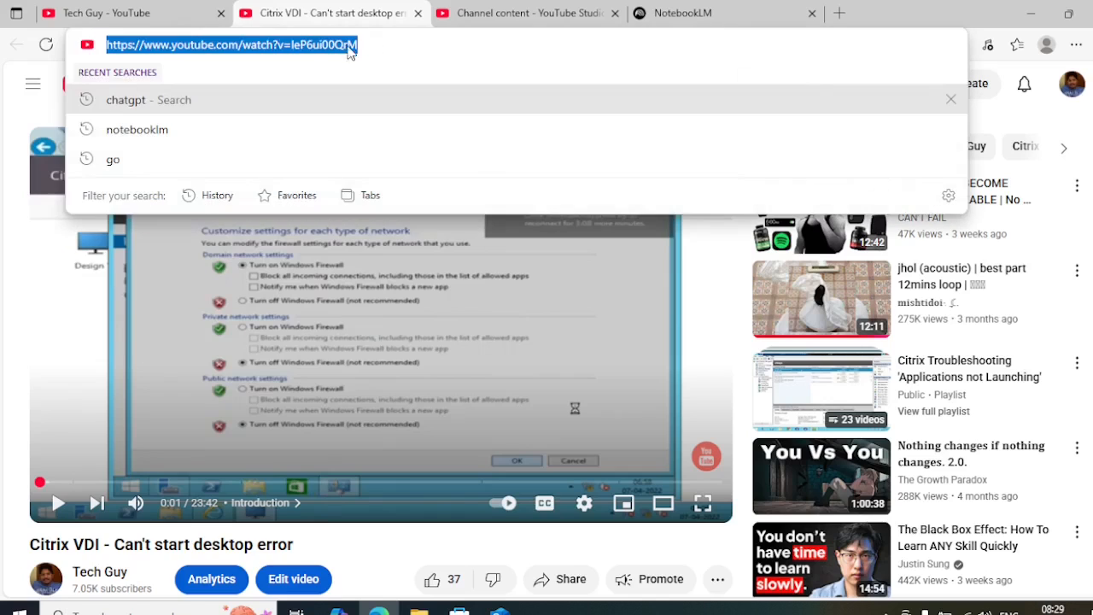
{"action": "right_click", "coordinate": [273, 53]}
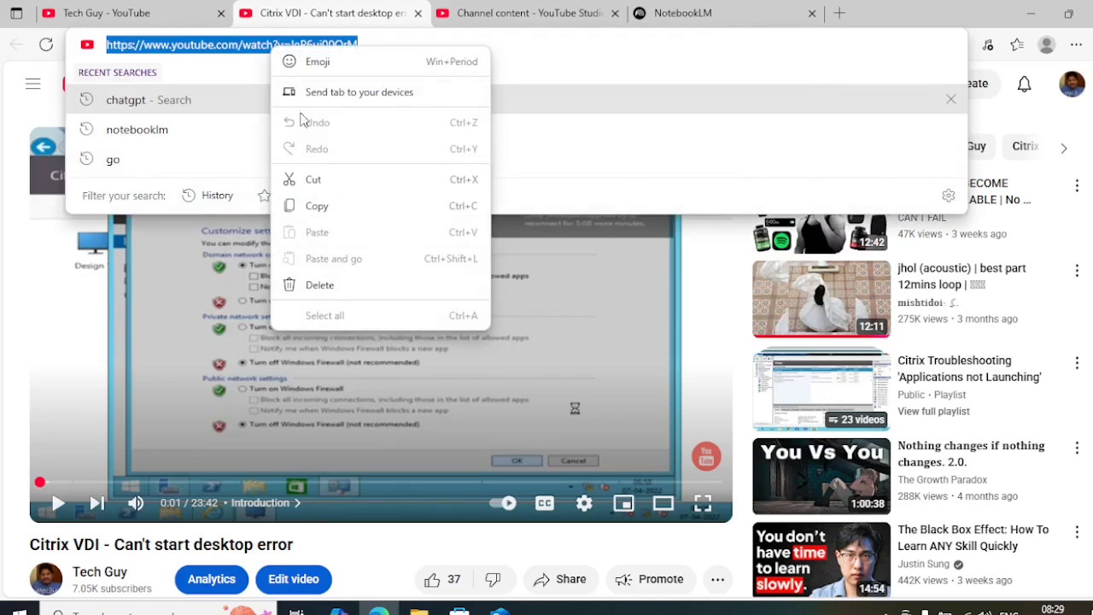
{"action": "left_click", "coordinate": [318, 207]}
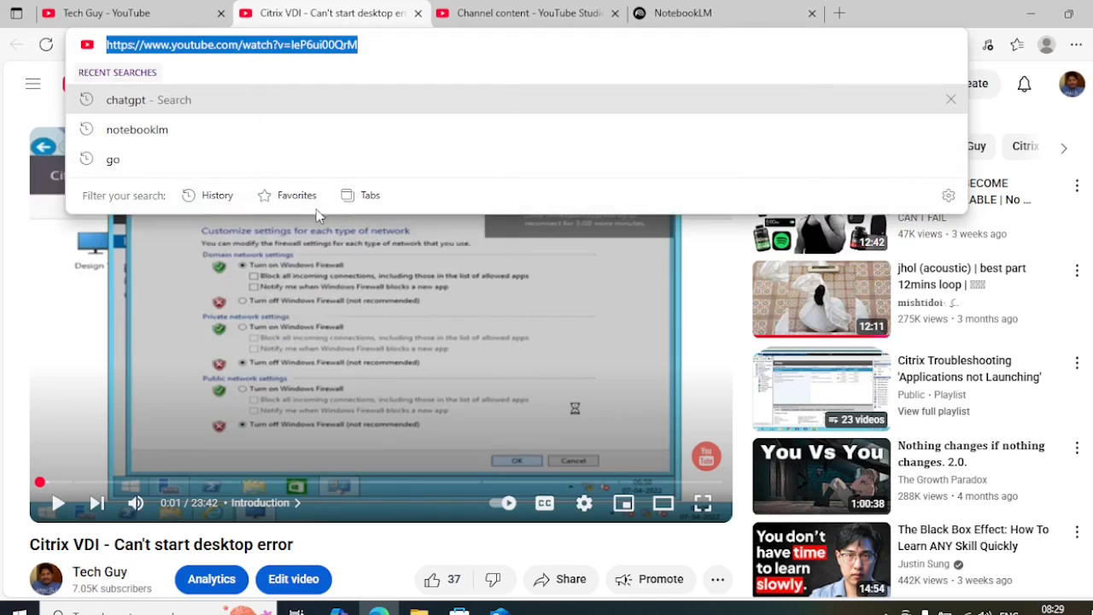
Switch to NotebookLM and create a new notebook from the recent notebooks area
{"action": "left_click", "coordinate": [688, 17]}
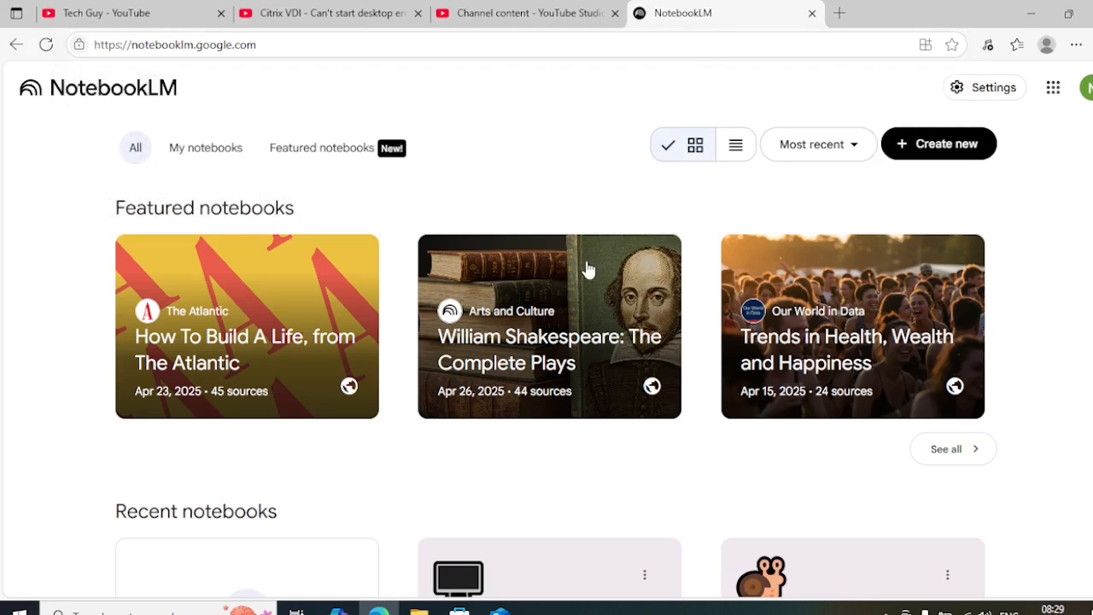
{"action": "scroll", "coordinate": [588, 270], "scroll_direction": "down", "scroll_amount": 5}
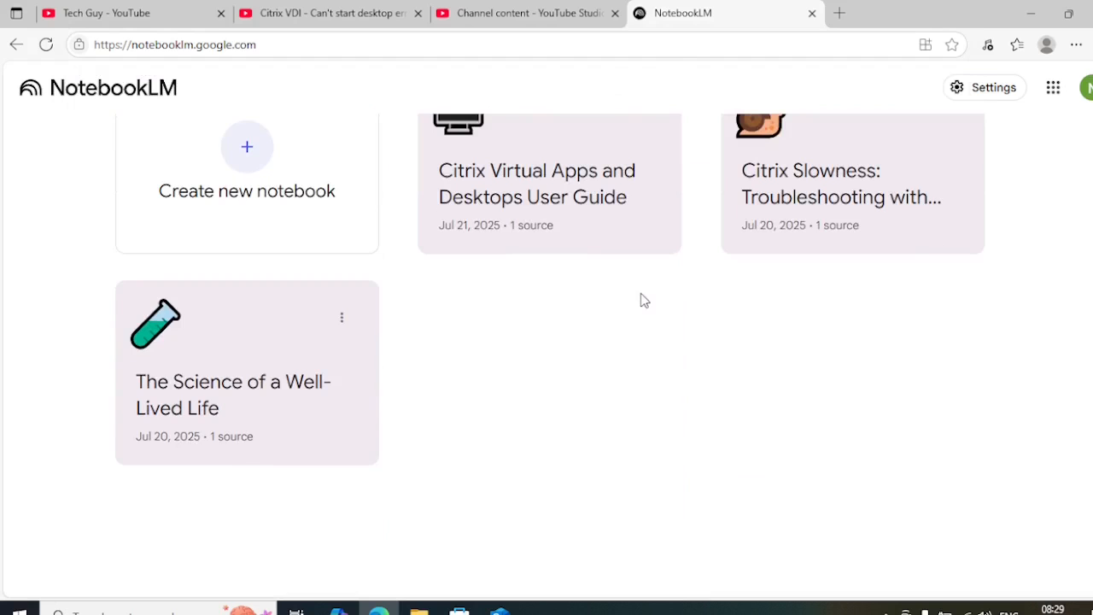
{"action": "scroll", "coordinate": [565, 313], "scroll_direction": "up", "scroll_amount": 1}
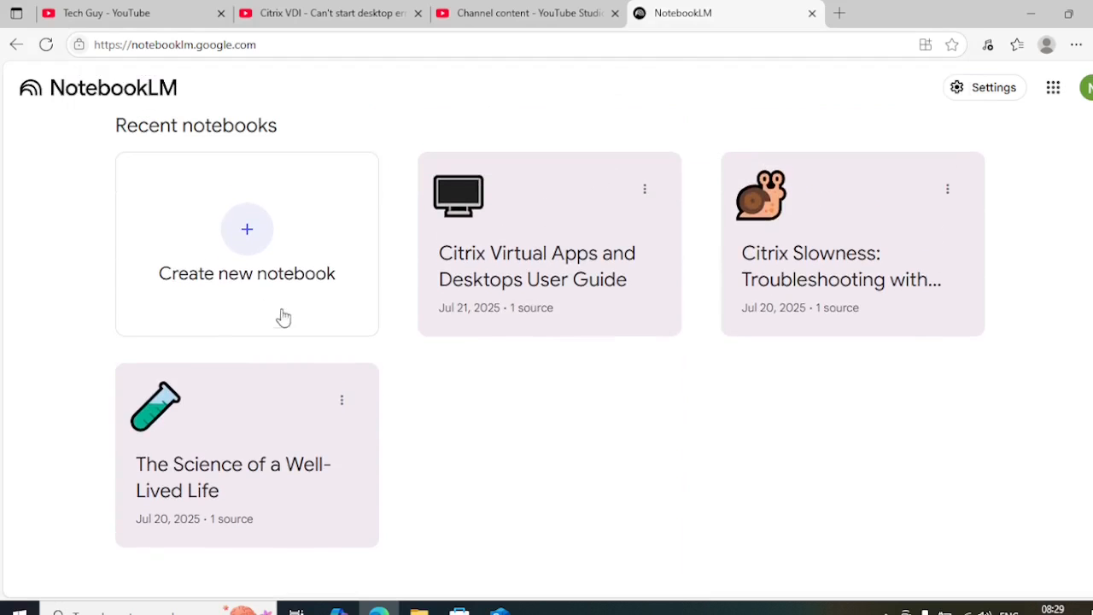
{"action": "scroll", "coordinate": [339, 393], "scroll_direction": "up", "scroll_amount": 1}
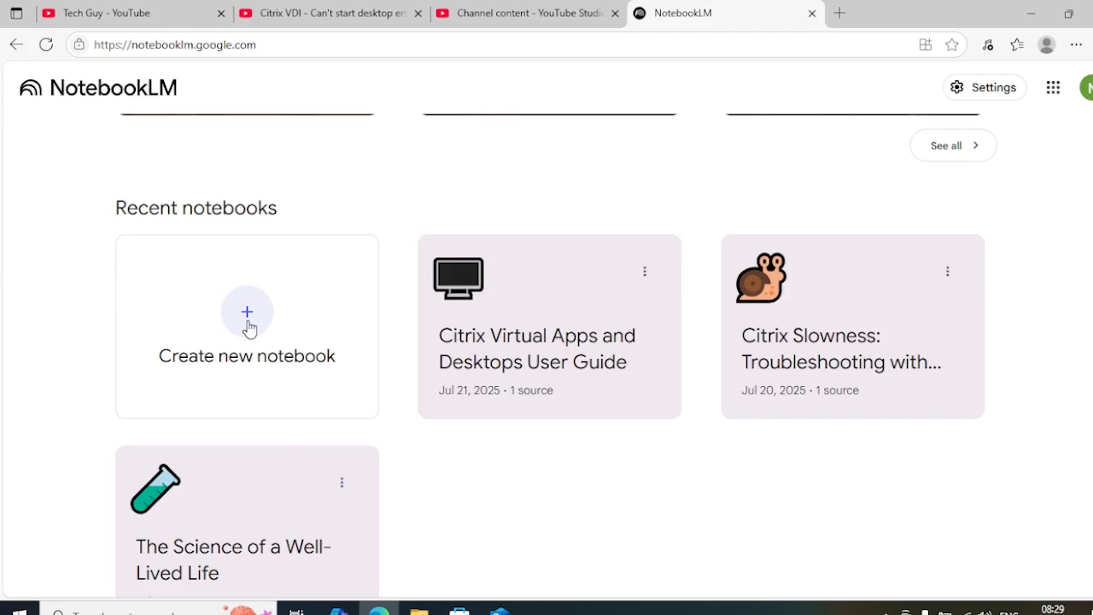
{"action": "left_click", "coordinate": [247, 328]}
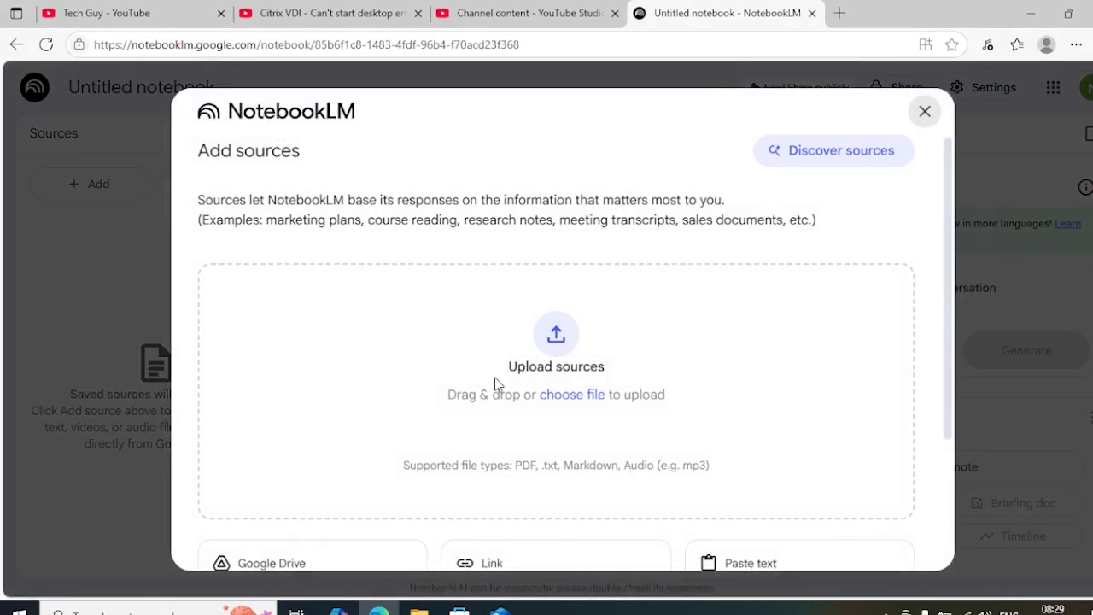
Add a YouTube source to the new notebook using the copied URL of the Citrix VDI video
{"action": "scroll", "coordinate": [496, 385], "scroll_direction": "down", "scroll_amount": 3}
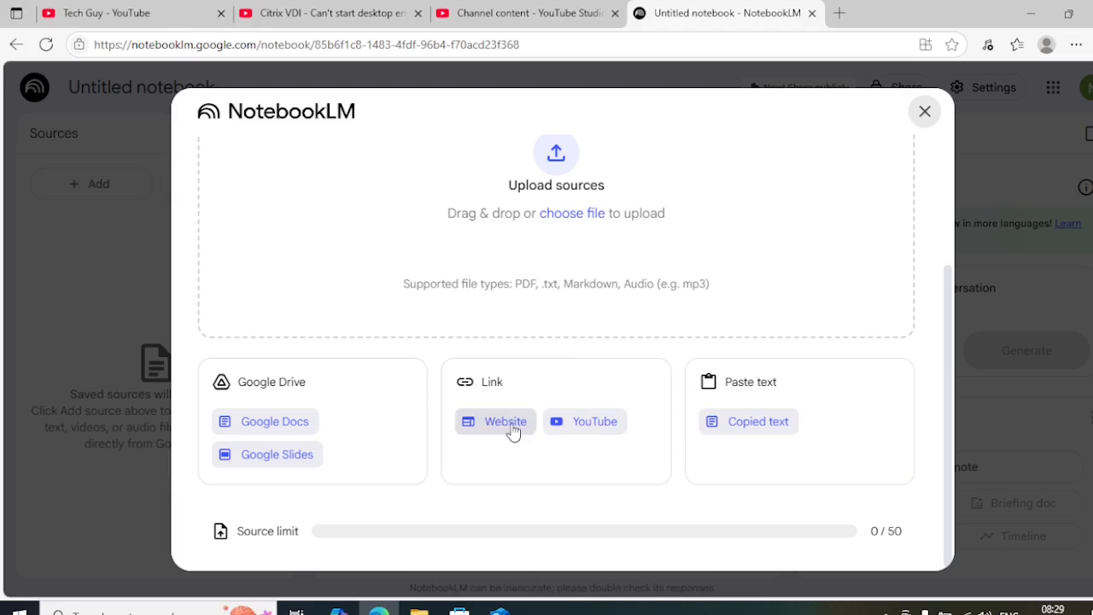
{"action": "left_click", "coordinate": [591, 429]}
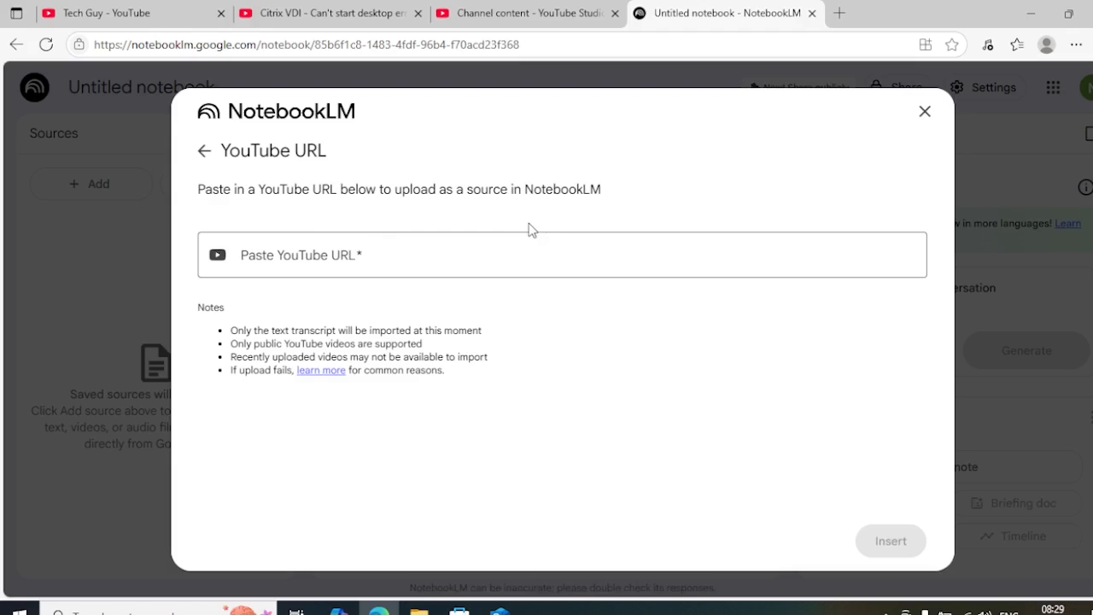
{"action": "left_click", "coordinate": [320, 253]}
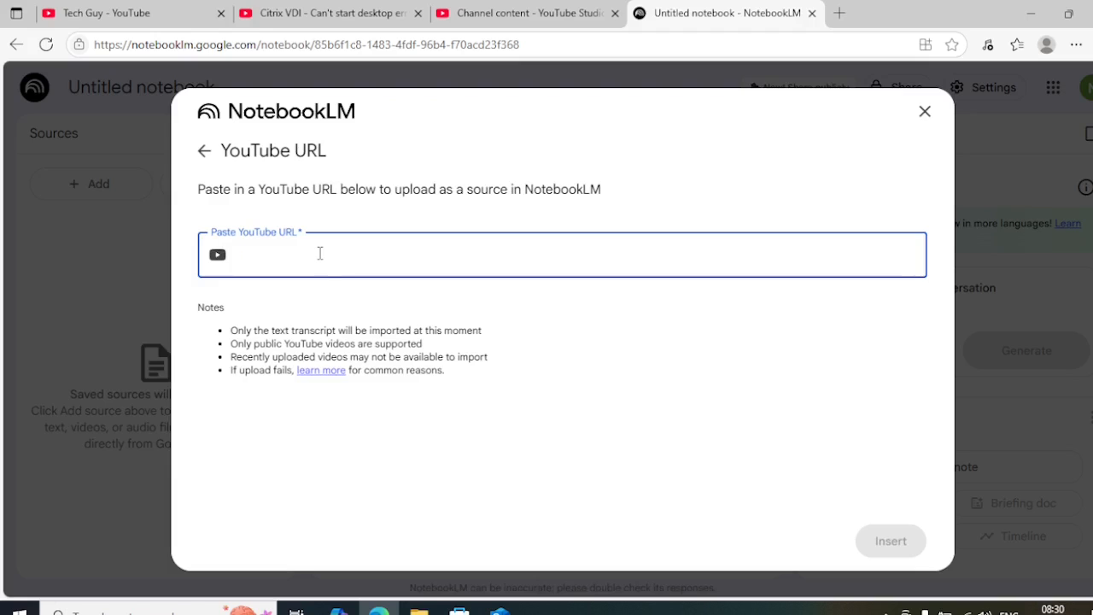
{"action": "key", "text": "ctrl+v"}
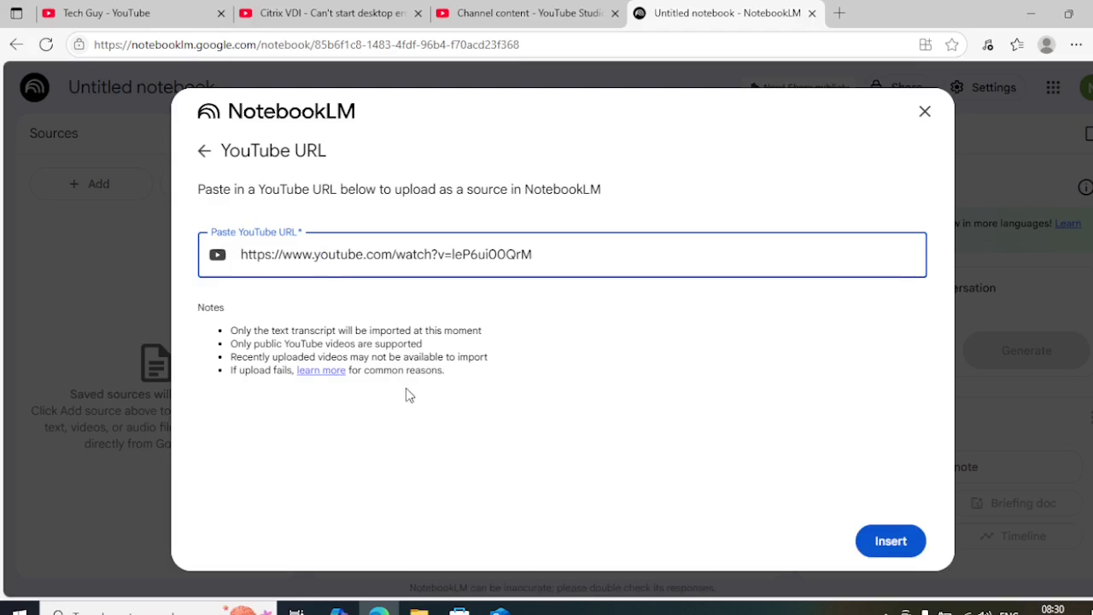
{"action": "left_click", "coordinate": [889, 547]}
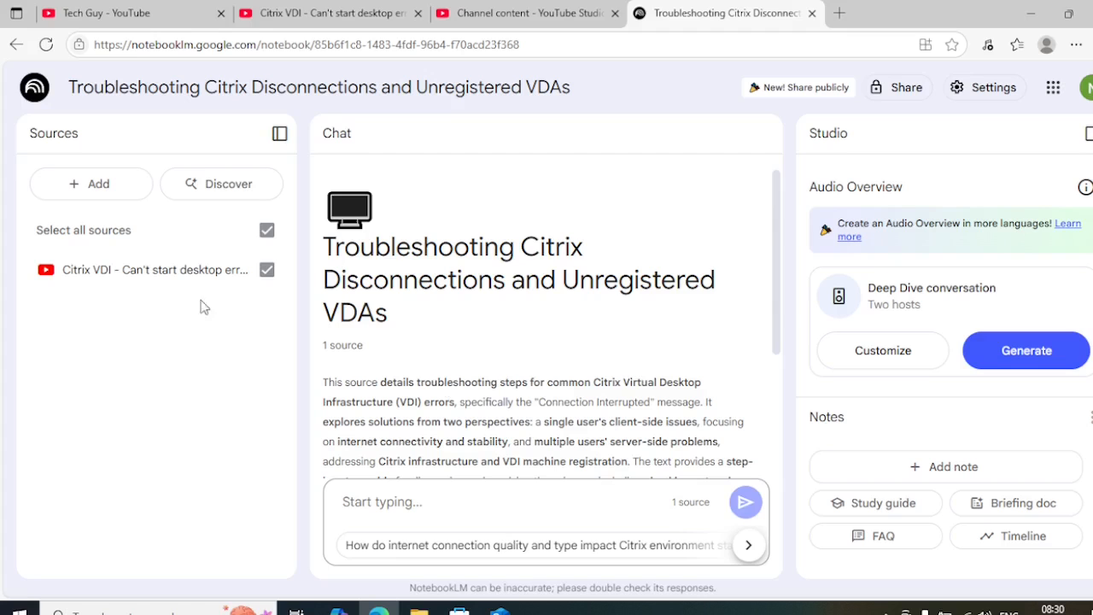
Ask the notebook chat "Please list all the important troubleshooting steps mentioned in this video"
{"action": "scroll", "coordinate": [635, 339], "scroll_direction": "down", "scroll_amount": 3}
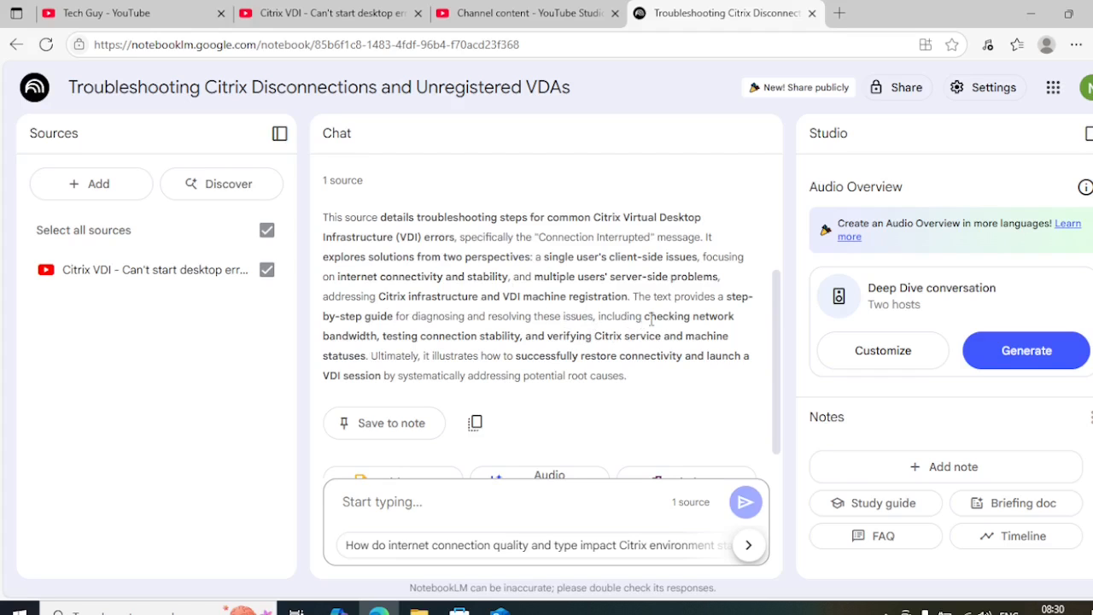
{"action": "scroll", "coordinate": [623, 339], "scroll_direction": "down", "scroll_amount": 1}
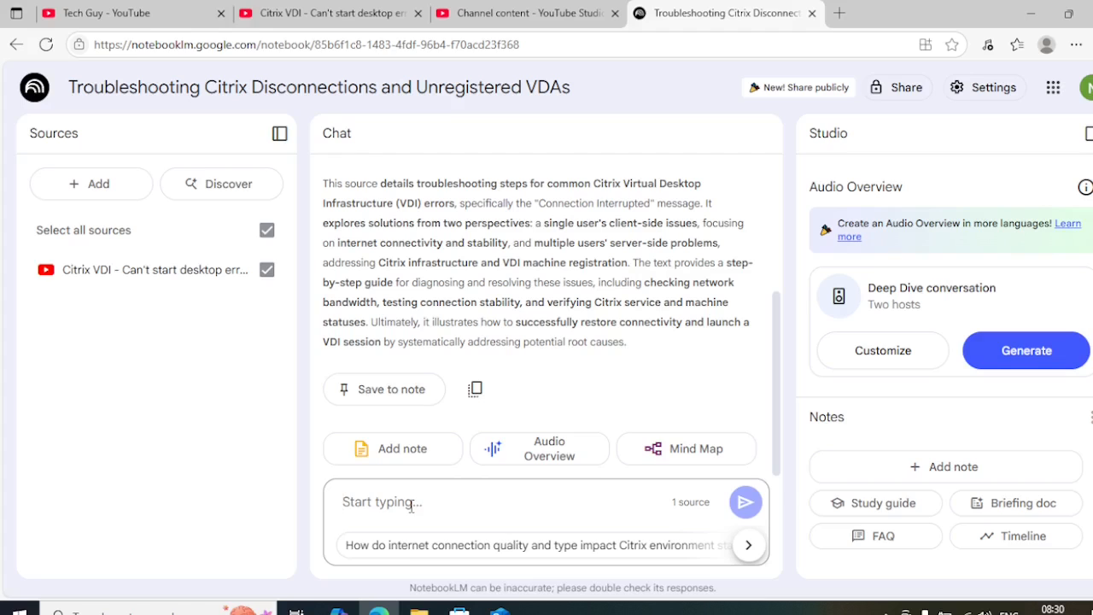
{"action": "type", "text": "Please"}
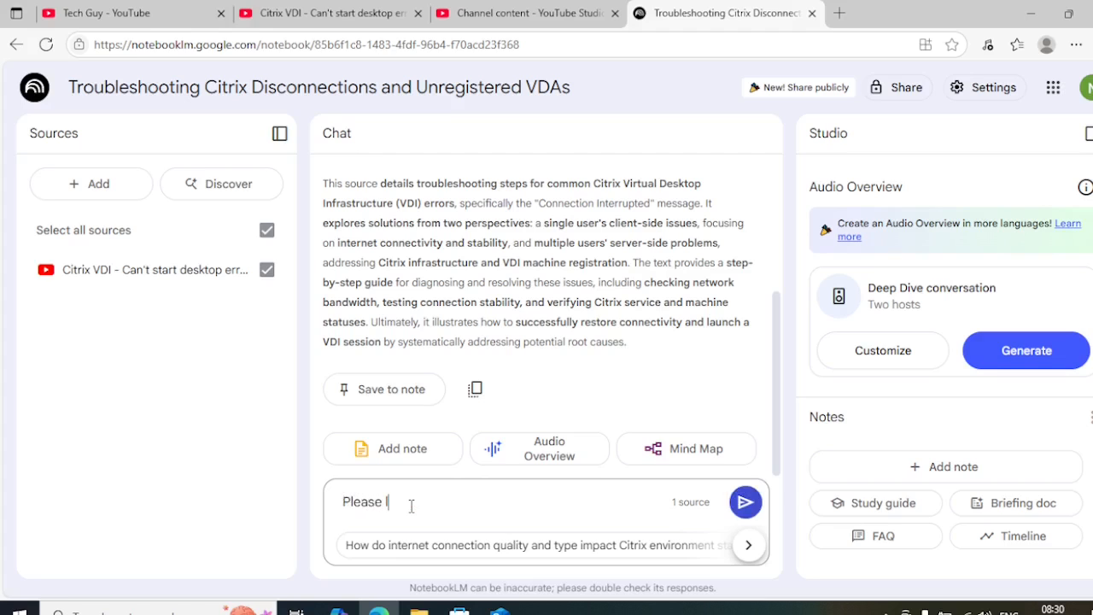
{"action": "type", "text": " list all the important tro"}
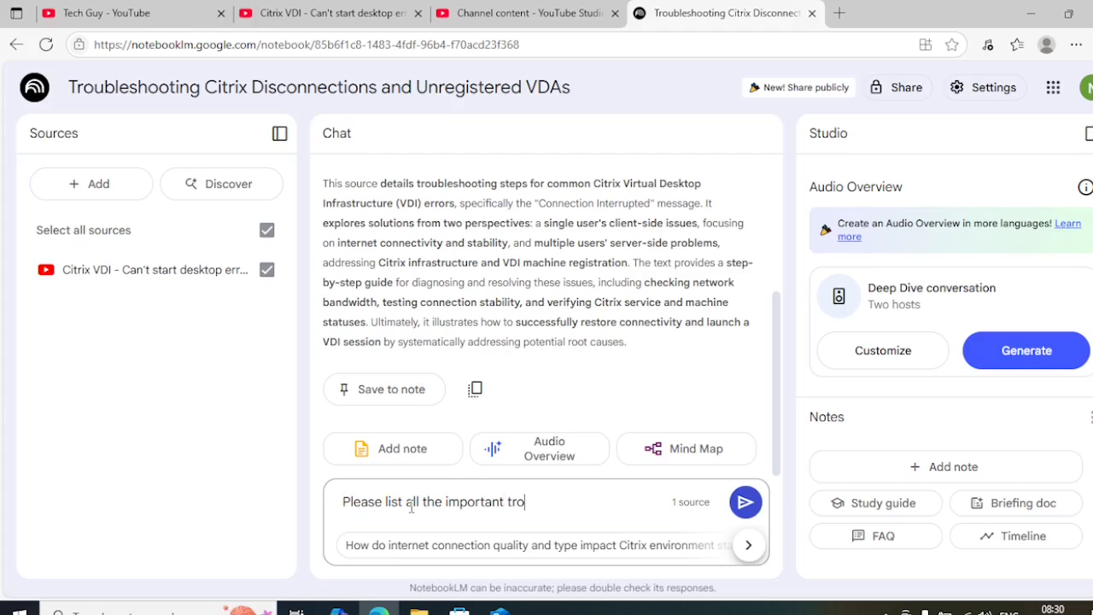
{"action": "type", "text": "ubleshooting steos"}
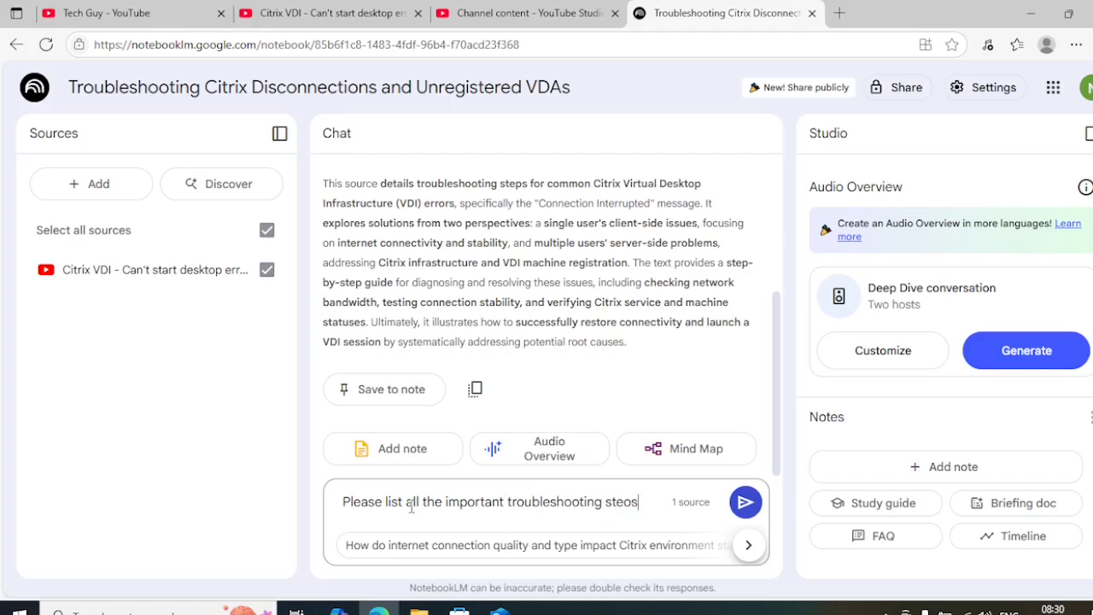
{"action": "key", "text": "BackSpace"}
{"action": "key", "text": "BackSpace"}
{"action": "type", "text": "ps m"}
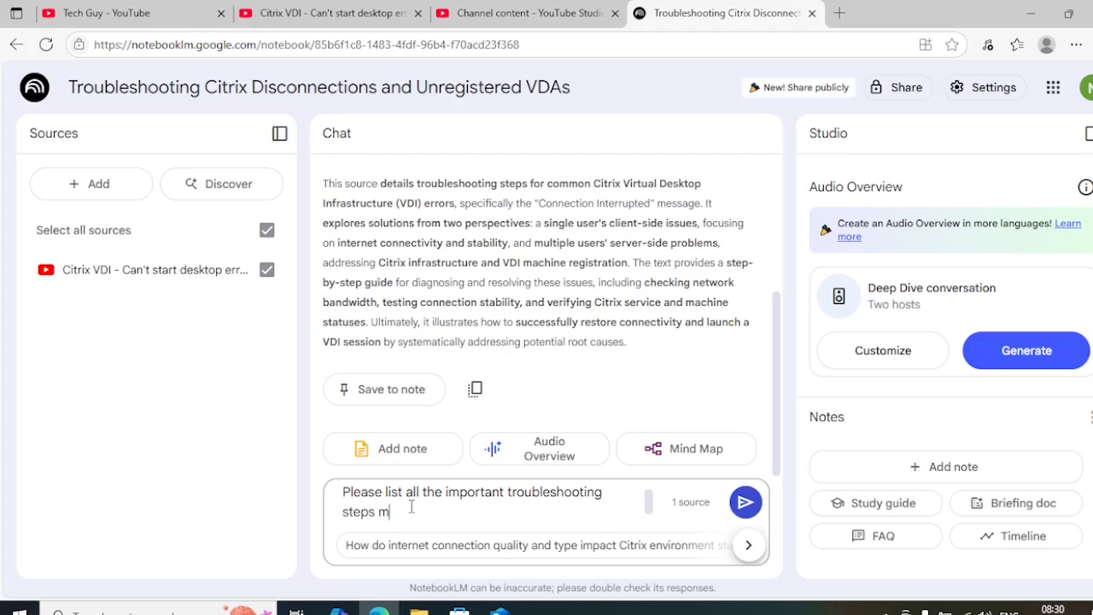
{"action": "type", "text": "entio"}
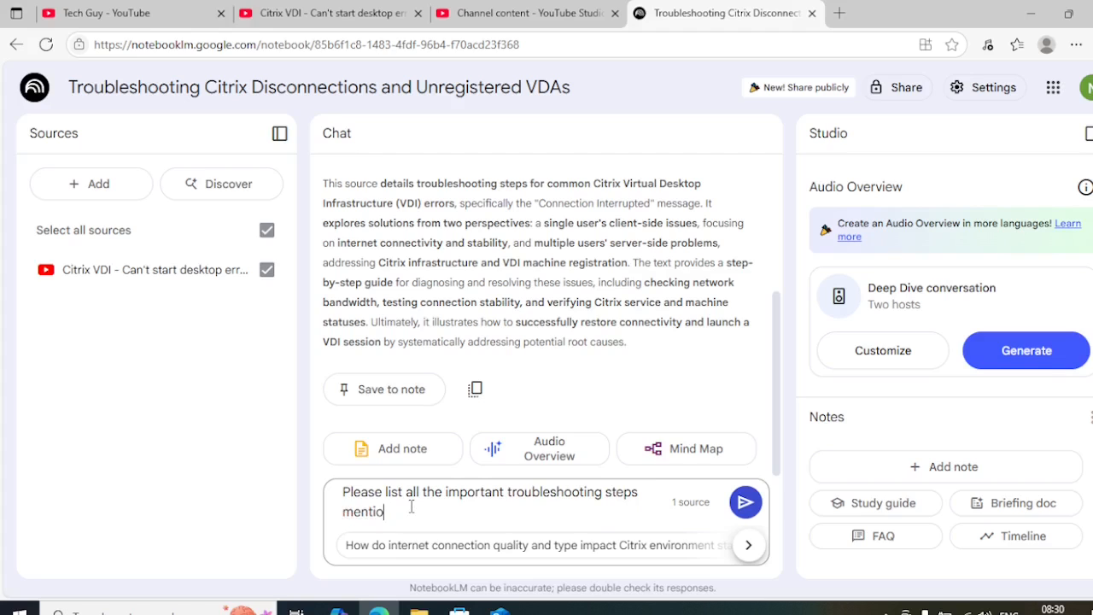
{"action": "type", "text": "ned in the"}
{"action": "key", "text": "BackSpace"}
{"action": "key", "text": "BackSpace"}
{"action": "type", "text": "his video"}
{"action": "key", "text": "Return"}
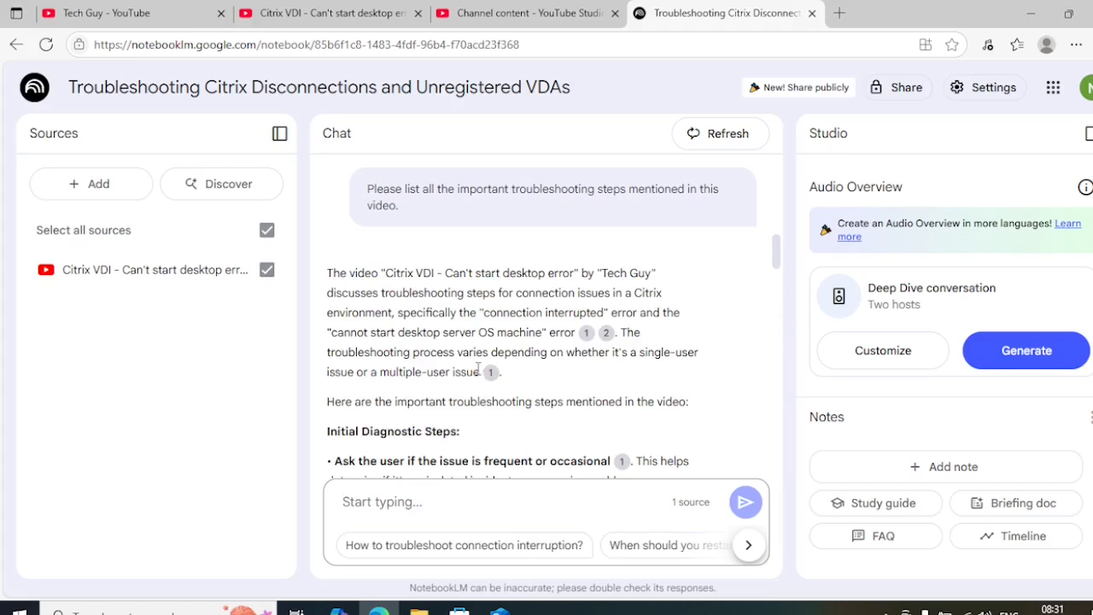
Read through the chat answer's diagnostic and single-user troubleshooting steps, and check back on the source video in YouTube
{"action": "scroll", "coordinate": [478, 369], "scroll_direction": "down", "scroll_amount": 3}
{"action": "scroll", "coordinate": [478, 372], "scroll_direction": "up", "scroll_amount": 4}
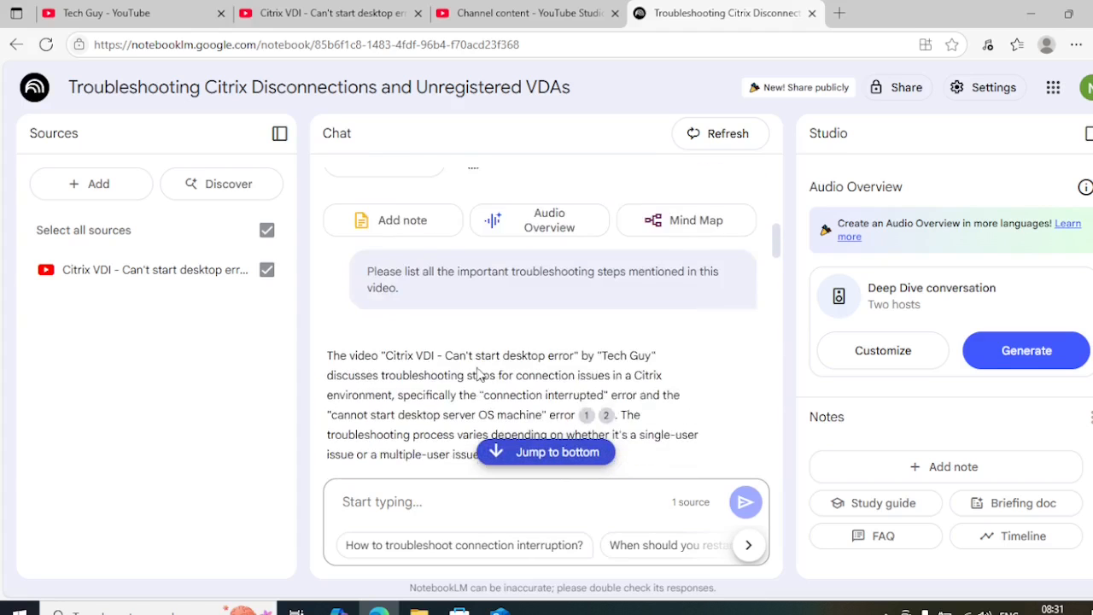
{"action": "scroll", "coordinate": [478, 373], "scroll_direction": "down", "scroll_amount": 1}
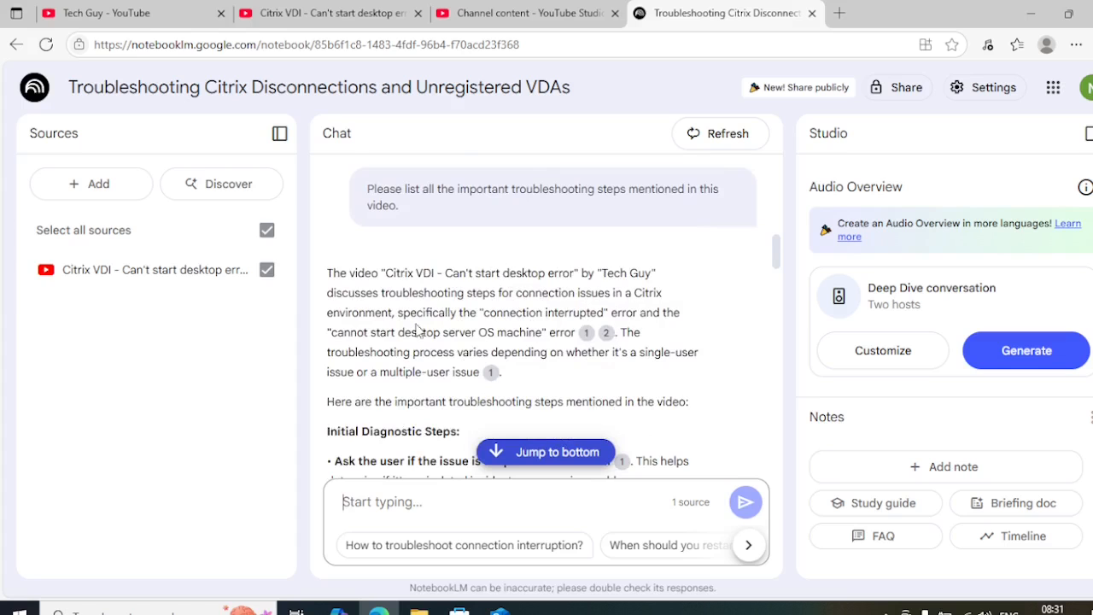
{"action": "scroll", "coordinate": [560, 335], "scroll_direction": "down", "scroll_amount": 2}
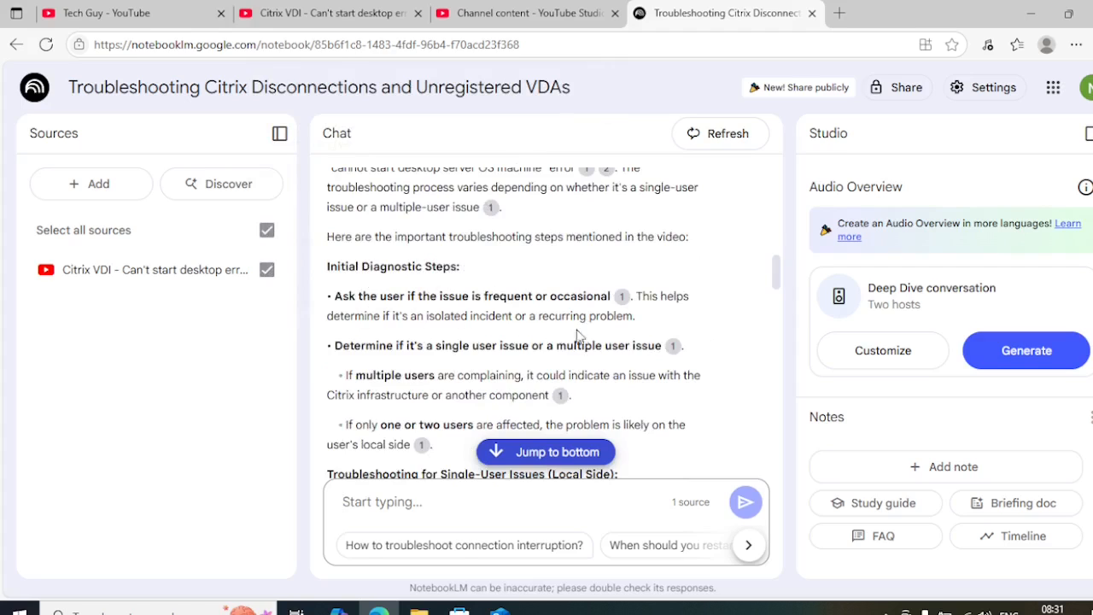
{"action": "scroll", "coordinate": [574, 323], "scroll_direction": "down", "scroll_amount": 1}
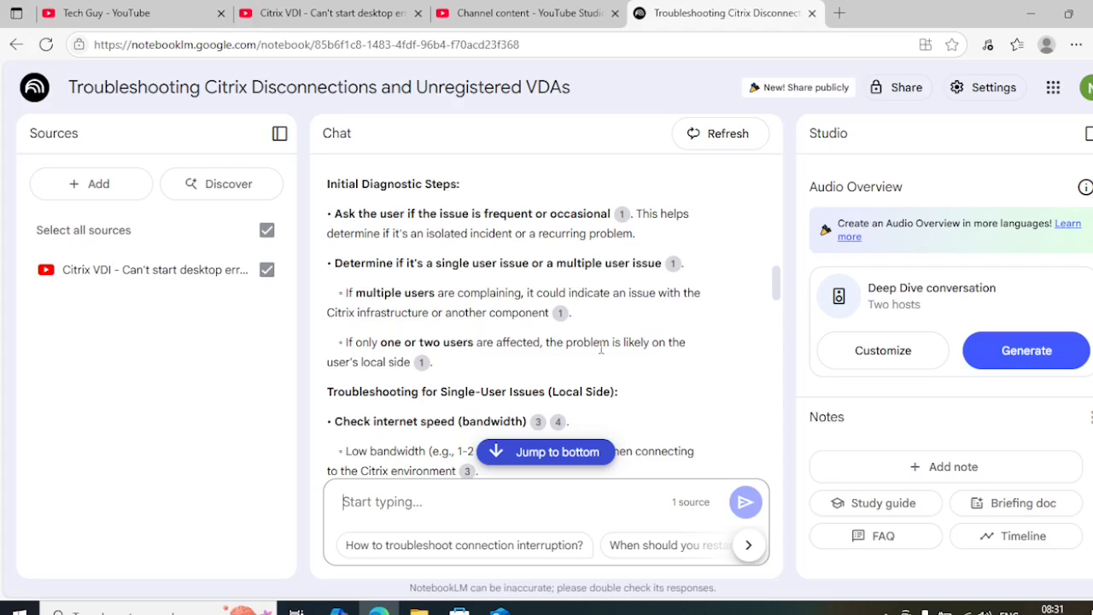
{"action": "scroll", "coordinate": [602, 347], "scroll_direction": "down", "scroll_amount": 1}
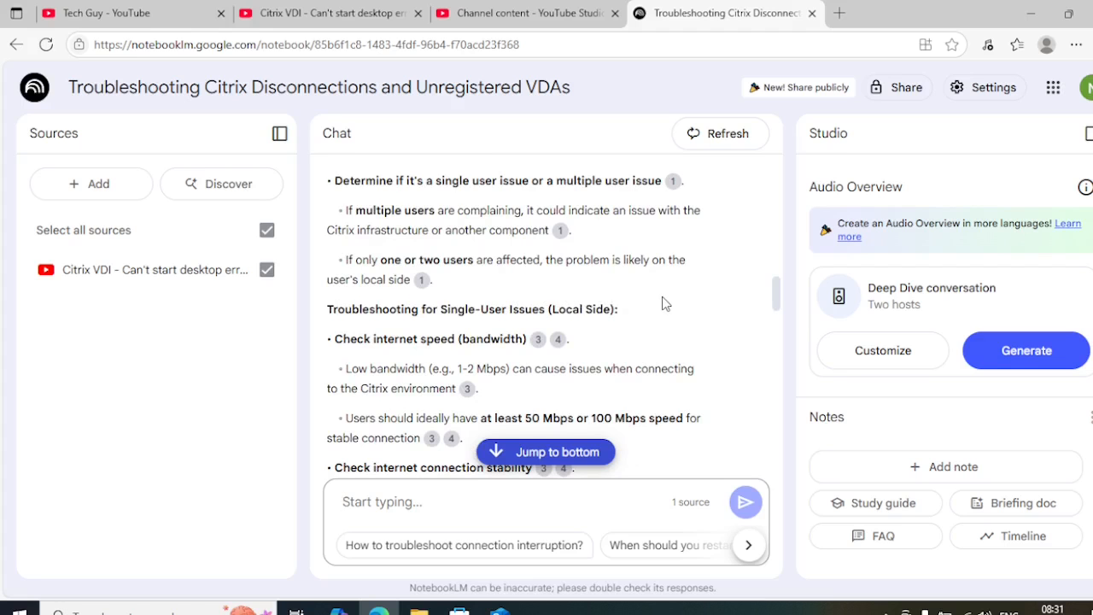
{"action": "scroll", "coordinate": [666, 304], "scroll_direction": "down", "scroll_amount": 1}
{"action": "scroll", "coordinate": [666, 304], "scroll_direction": "down", "scroll_amount": 2}
{"action": "scroll", "coordinate": [665, 335], "scroll_direction": "up", "scroll_amount": 5}
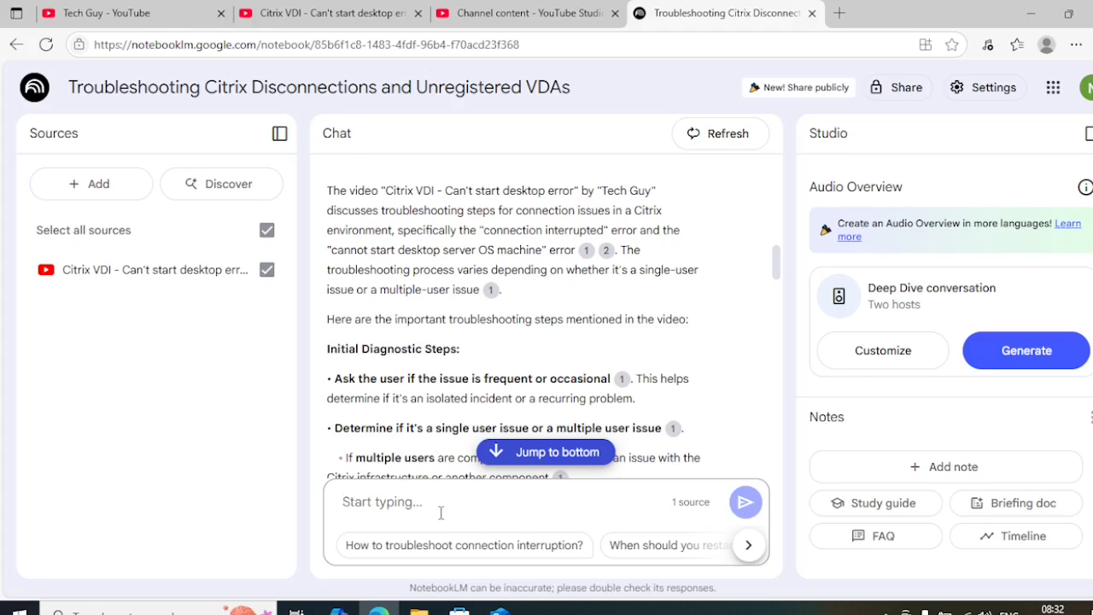
{"action": "scroll", "coordinate": [488, 341], "scroll_direction": "up", "scroll_amount": 2}
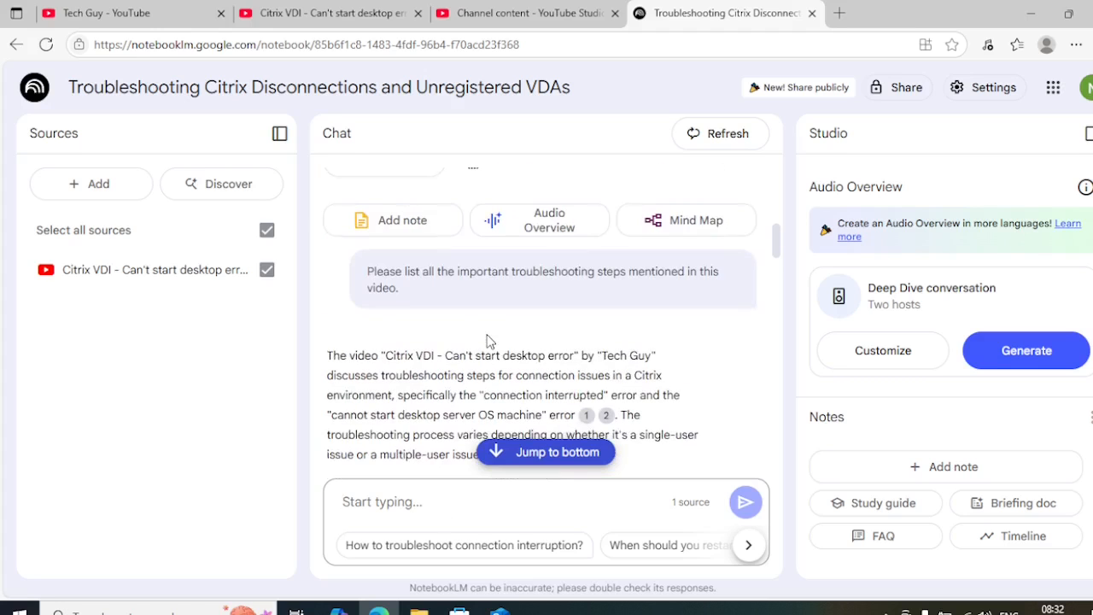
{"action": "scroll", "coordinate": [488, 341], "scroll_direction": "down", "scroll_amount": 2}
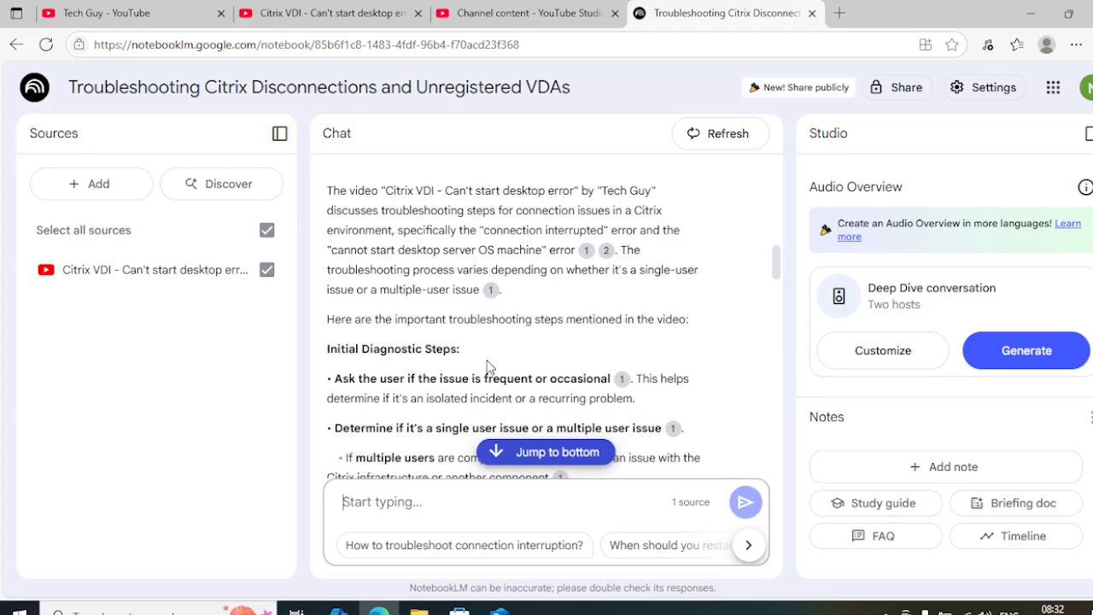
{"action": "left_click", "coordinate": [314, 12]}
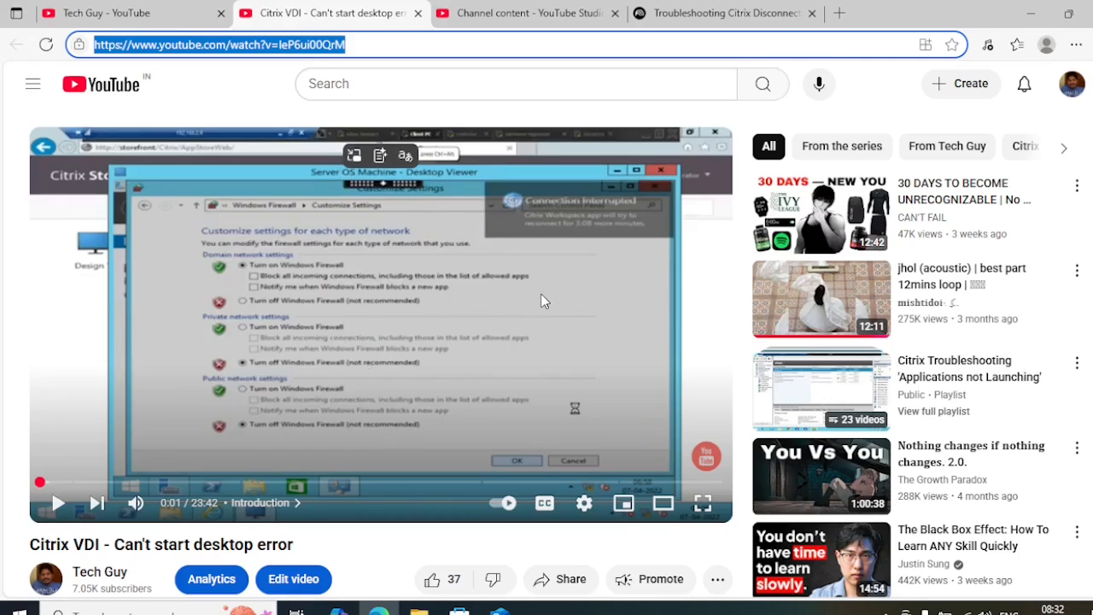
{"action": "left_click", "coordinate": [726, 19]}
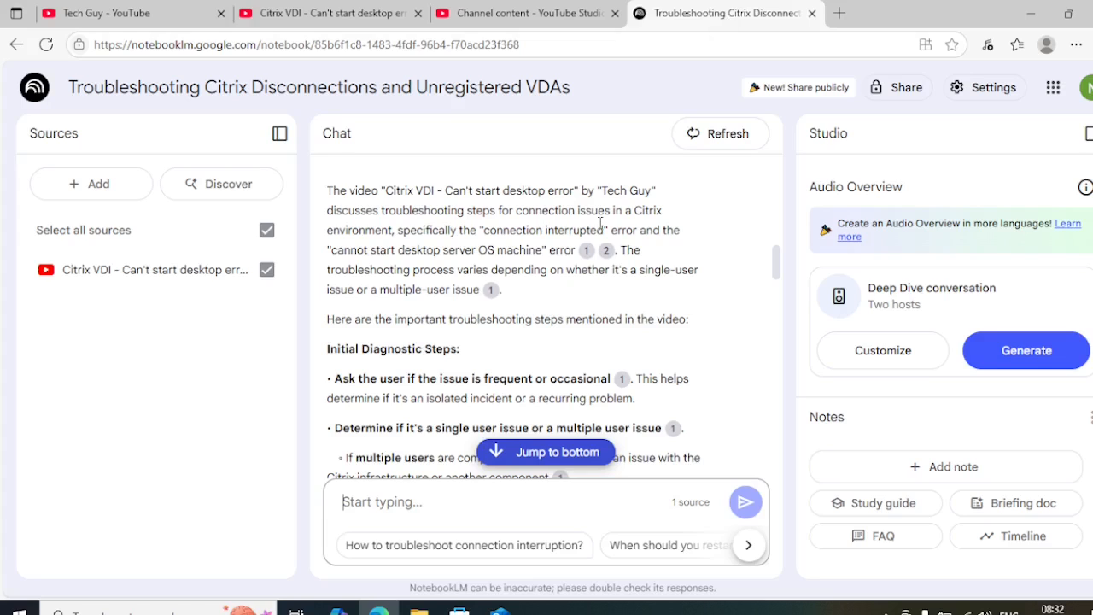